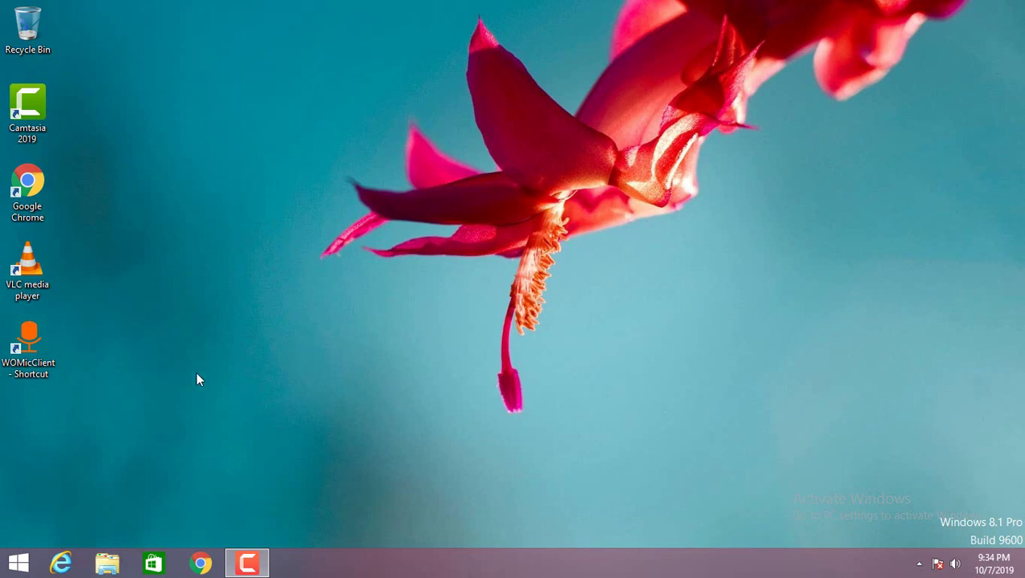
Open the P6_Professional_for_EPPM folder on the USBSTORAGE (G:) drive in File Explorer
{"action": "left_click", "coordinate": [107, 561]}
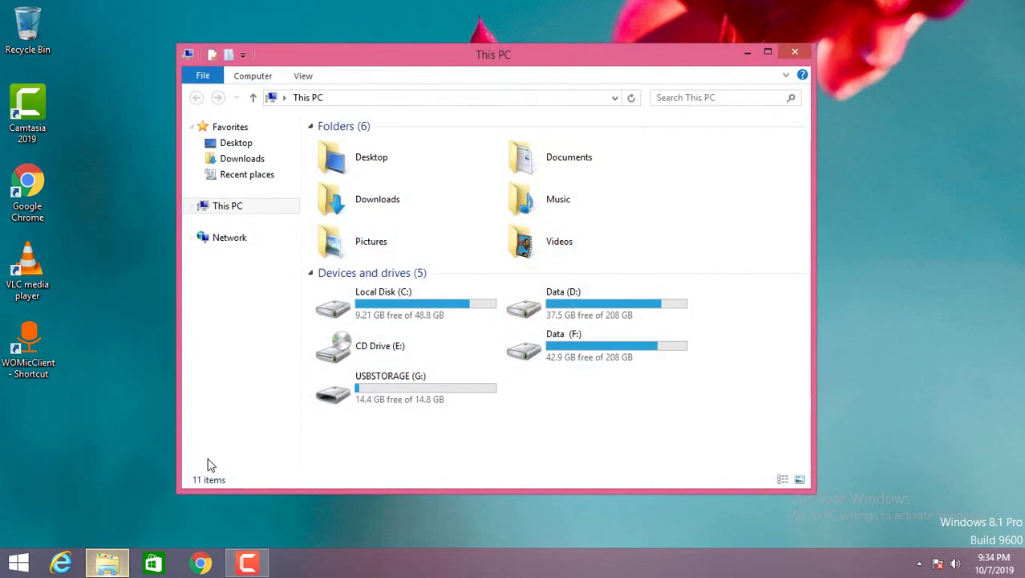
{"action": "double_click", "coordinate": [394, 393]}
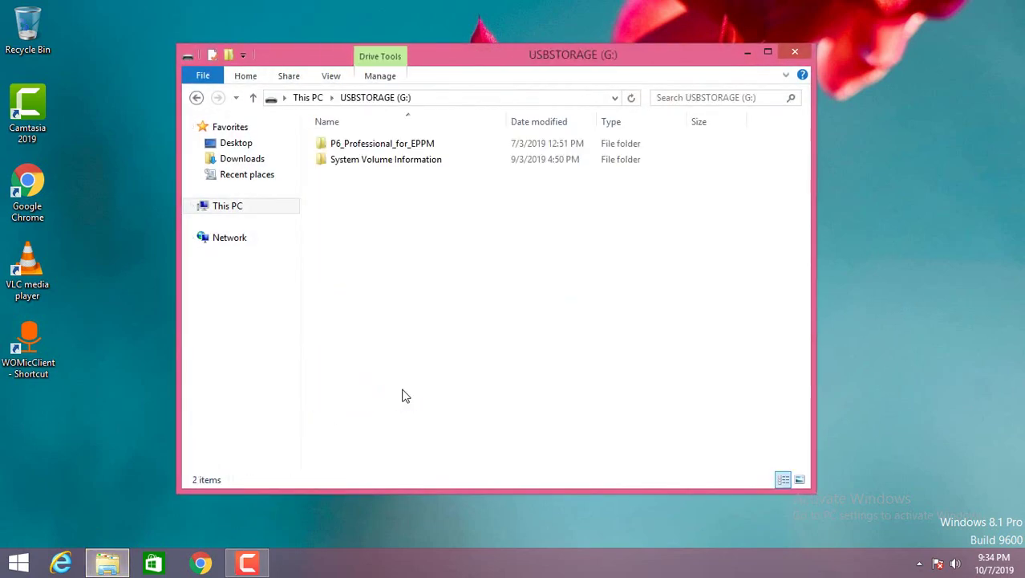
{"action": "double_click", "coordinate": [353, 146]}
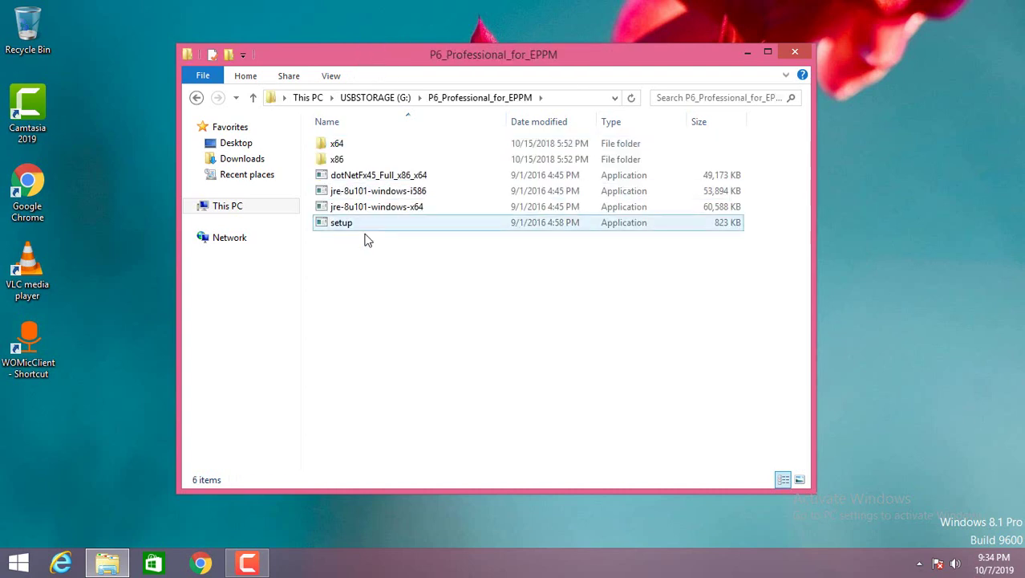
Launch the setup program from the P6_Professional_for_EPPM folder
{"action": "left_click", "coordinate": [352, 206]}
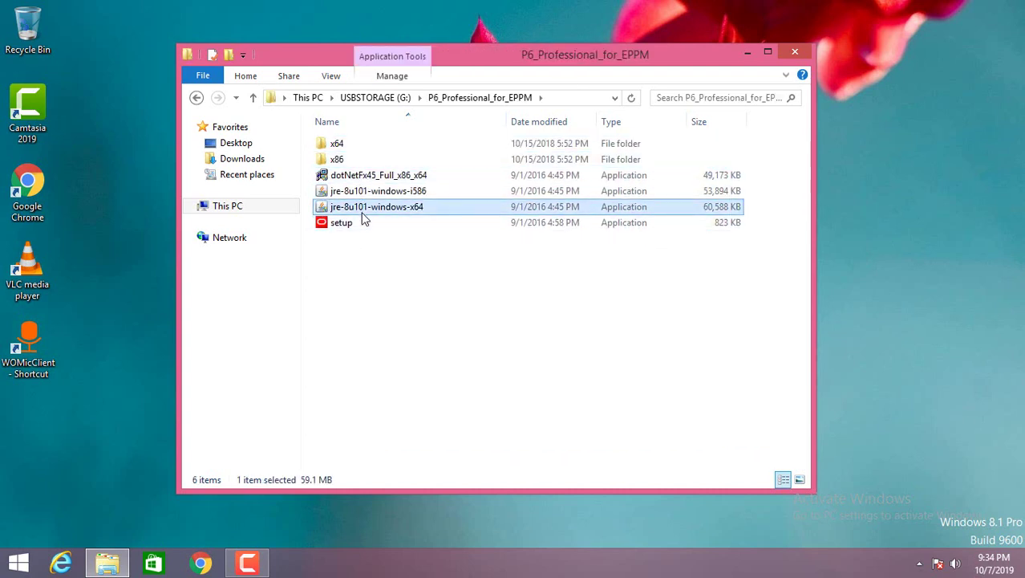
{"action": "left_click", "coordinate": [363, 224]}
{"action": "key", "text": "Up"}
{"action": "left_click", "coordinate": [361, 224]}
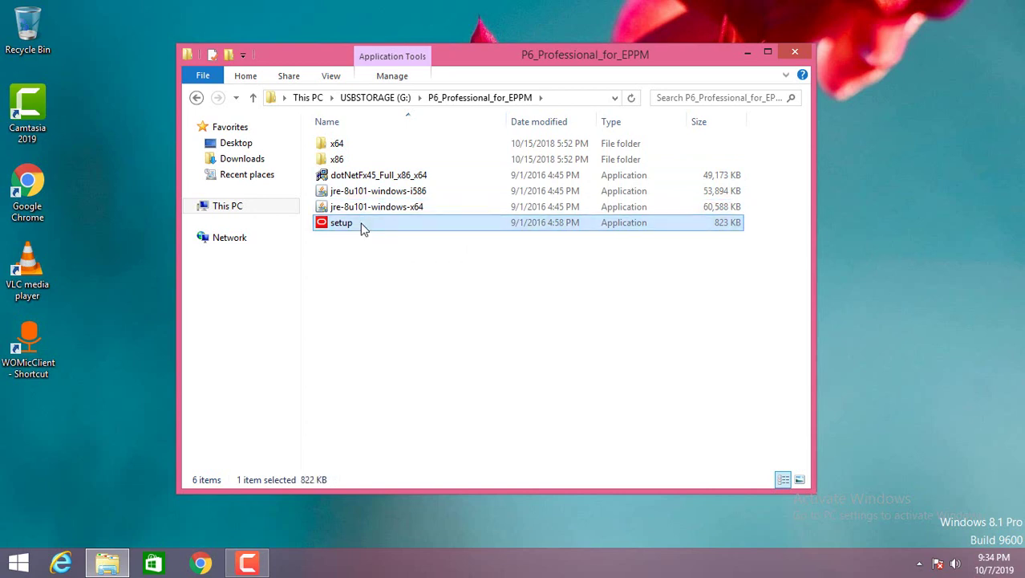
{"action": "right_click", "coordinate": [361, 223]}
{"action": "left_click", "coordinate": [419, 219]}
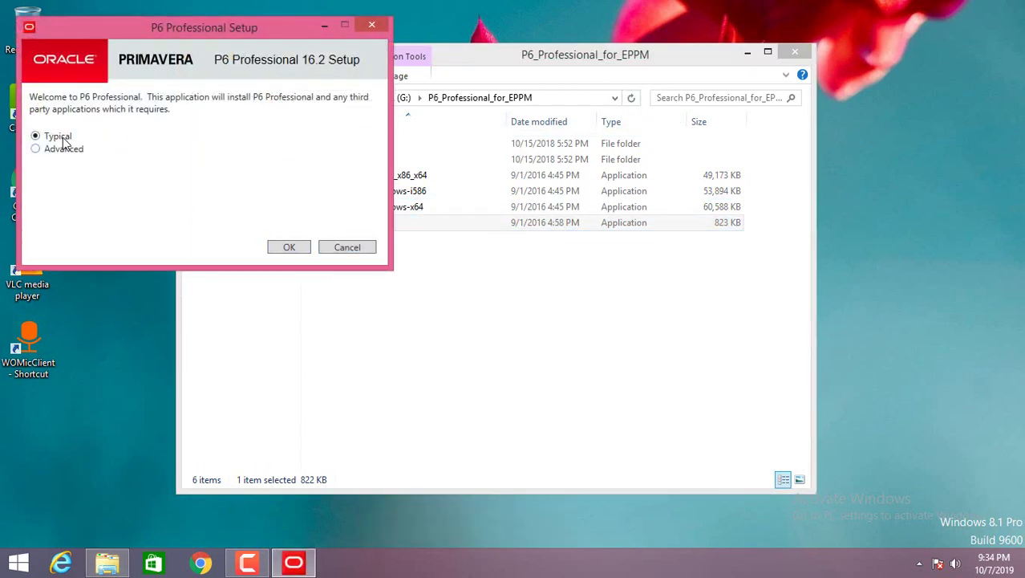
Run a Typical installation of P6 Professional 16.2 and wait until it reports success
{"action": "left_click", "coordinate": [290, 248]}
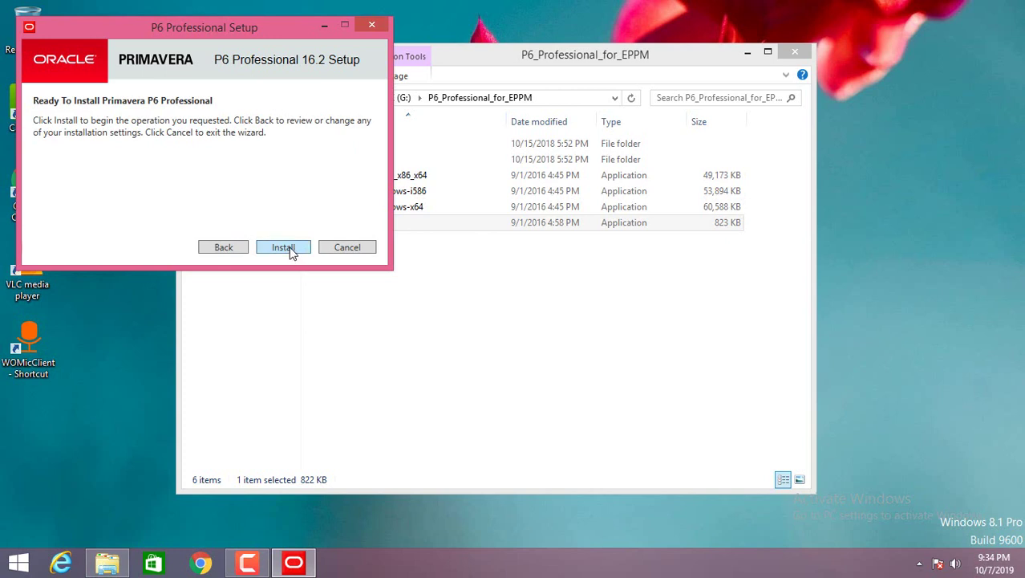
{"action": "left_click", "coordinate": [284, 248]}
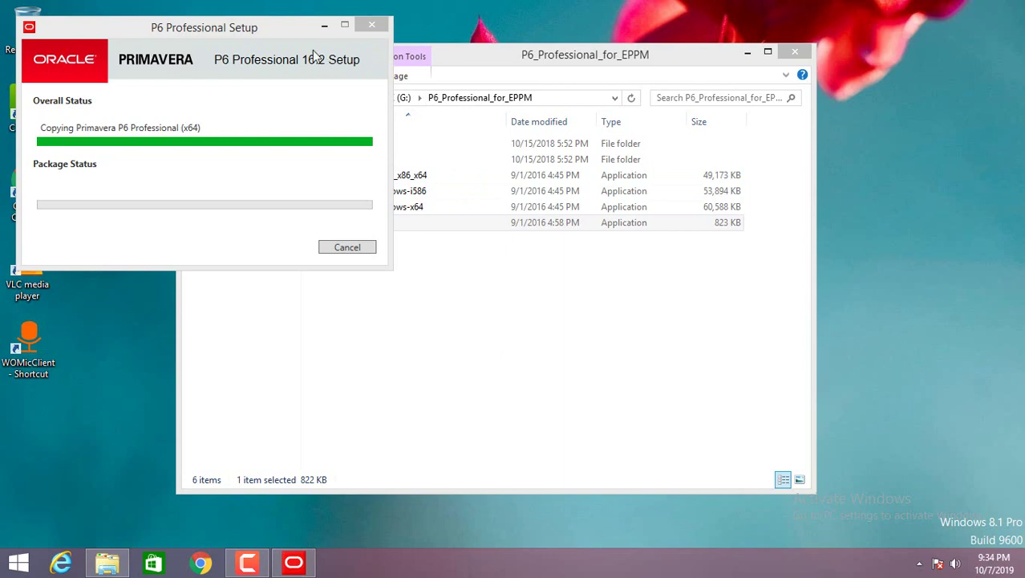
{"action": "left_click_drag", "start_coordinate": [291, 33], "coordinate": [398, 62]}
{"action": "left_click", "coordinate": [745, 53]}
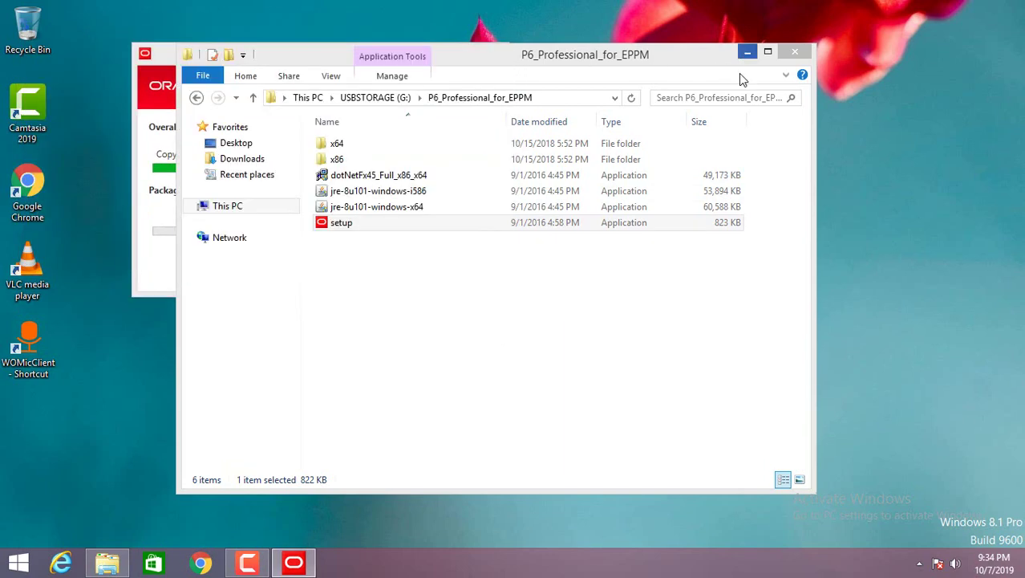
{"action": "right_click", "coordinate": [633, 93]}
{"action": "left_click", "coordinate": [672, 136]}
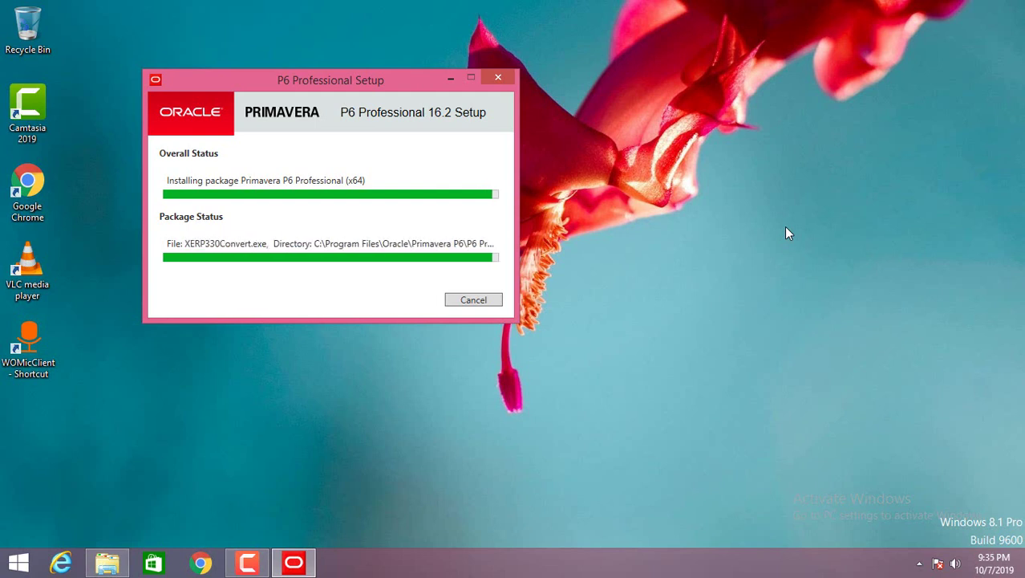
{"action": "right_click", "coordinate": [786, 228]}
{"action": "left_click", "coordinate": [838, 270]}
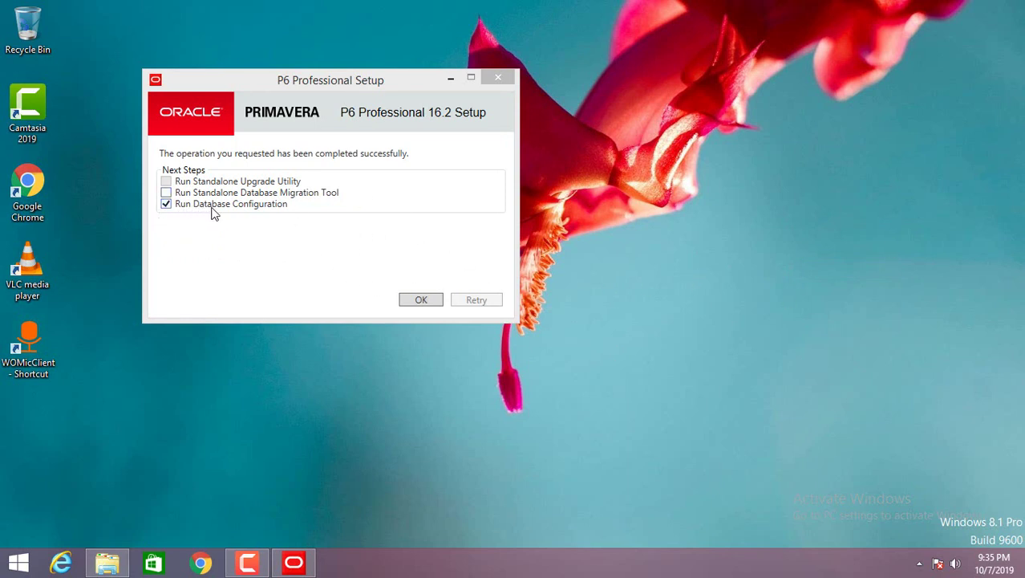
Start database configuration, keeping P6 Pro Standalone (SQLite) as the driver type
{"action": "left_click", "coordinate": [421, 299]}
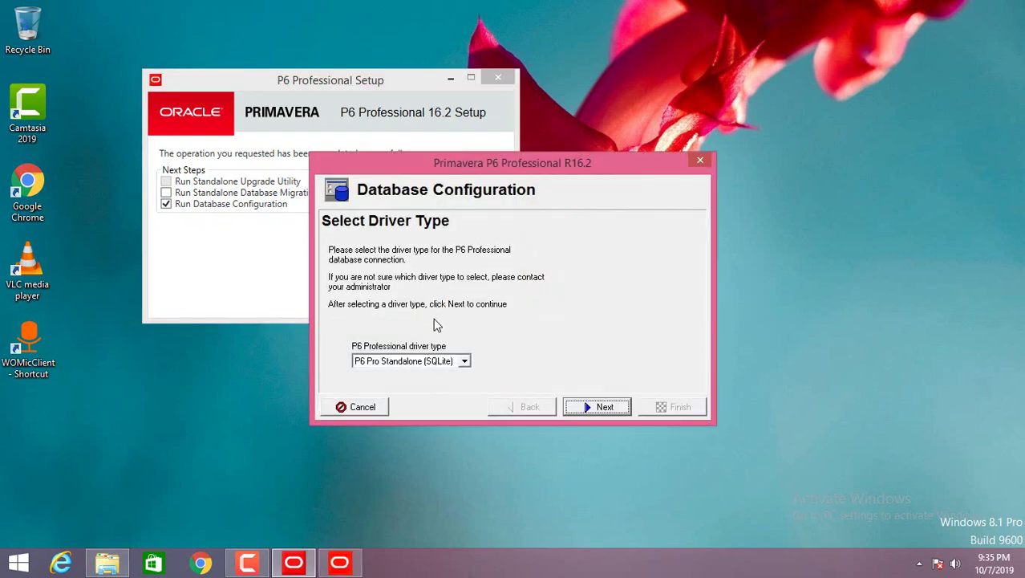
{"action": "left_click_drag", "start_coordinate": [468, 170], "coordinate": [453, 116]}
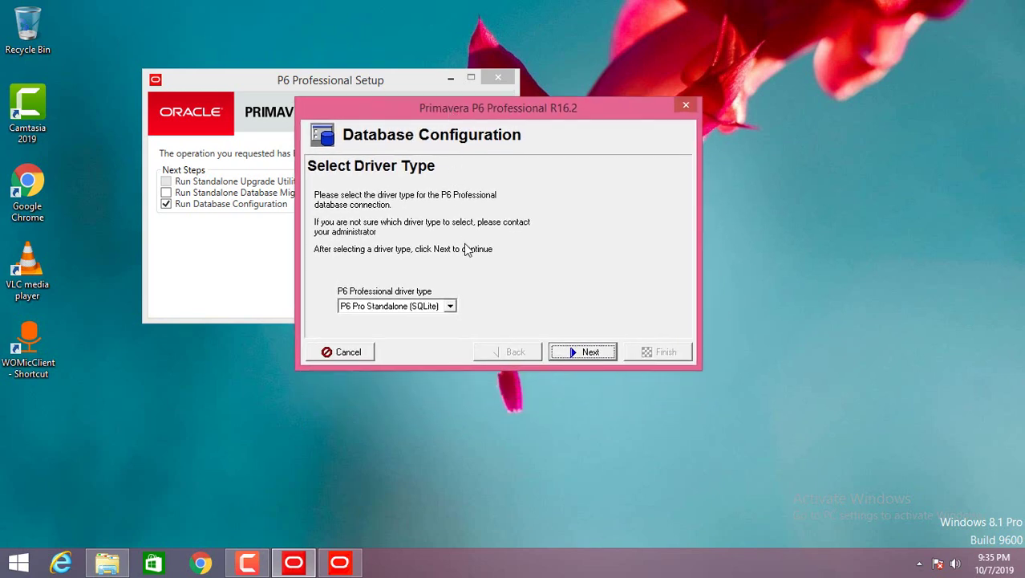
{"action": "left_click", "coordinate": [449, 310]}
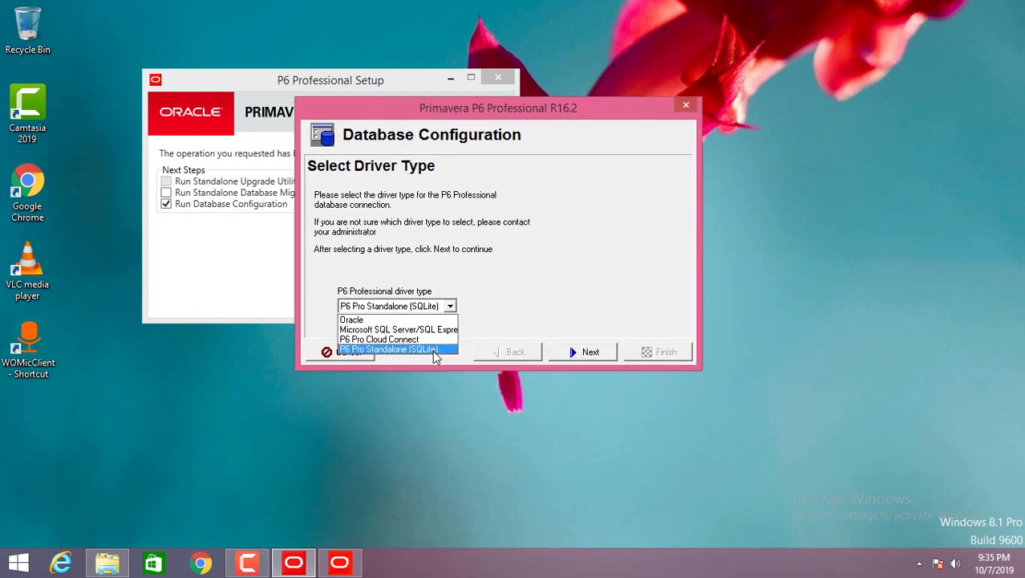
{"action": "left_click", "coordinate": [580, 355]}
Choose to add a new standalone database and connection, reaching the admin login page
{"action": "left_click", "coordinate": [581, 355]}
{"action": "left_click", "coordinate": [390, 294]}
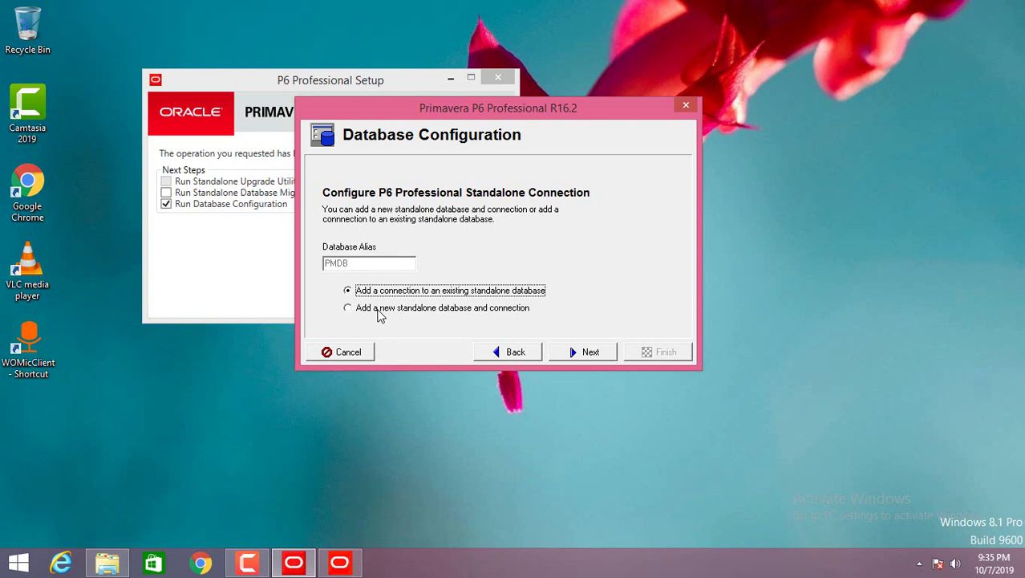
{"action": "left_click", "coordinate": [431, 311]}
{"action": "left_click", "coordinate": [582, 351]}
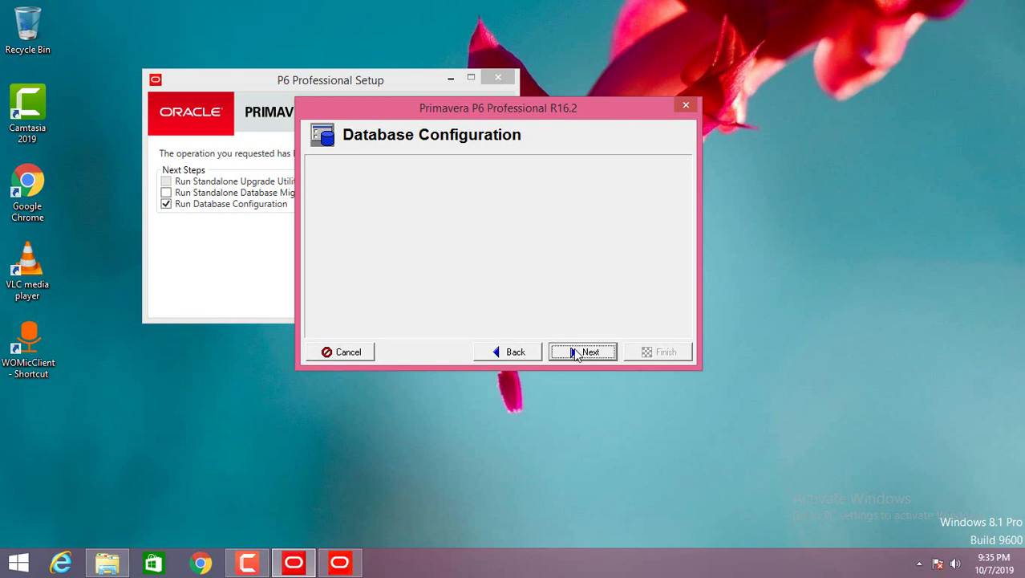
{"action": "double_click", "coordinate": [497, 282]}
Clear the Guest personal name, enter and confirm the admin password, and continue
{"action": "key", "text": "BackSpace"}
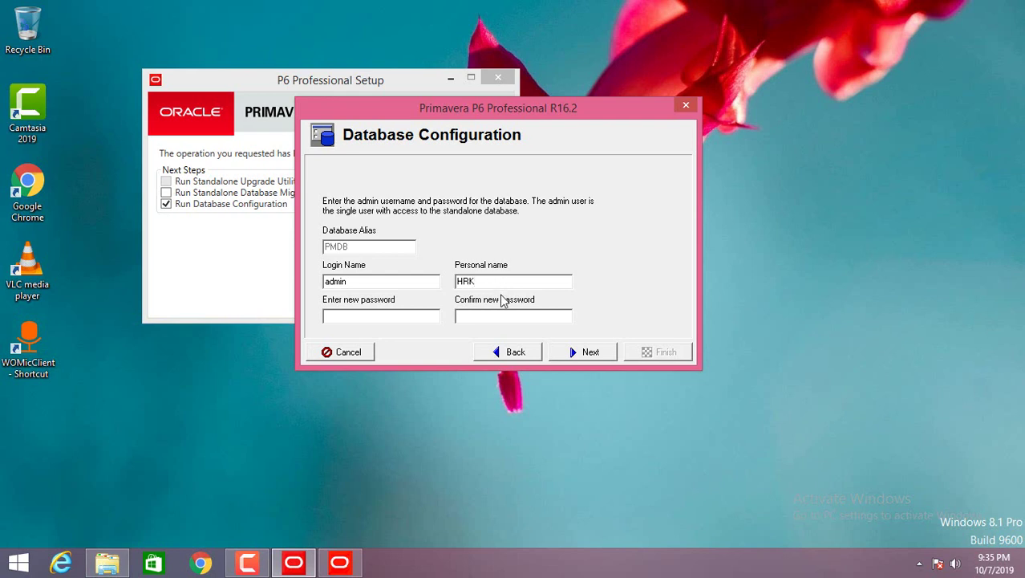
{"action": "left_click", "coordinate": [435, 314]}
{"action": "left_click", "coordinate": [474, 316]}
{"action": "left_click", "coordinate": [574, 352]}
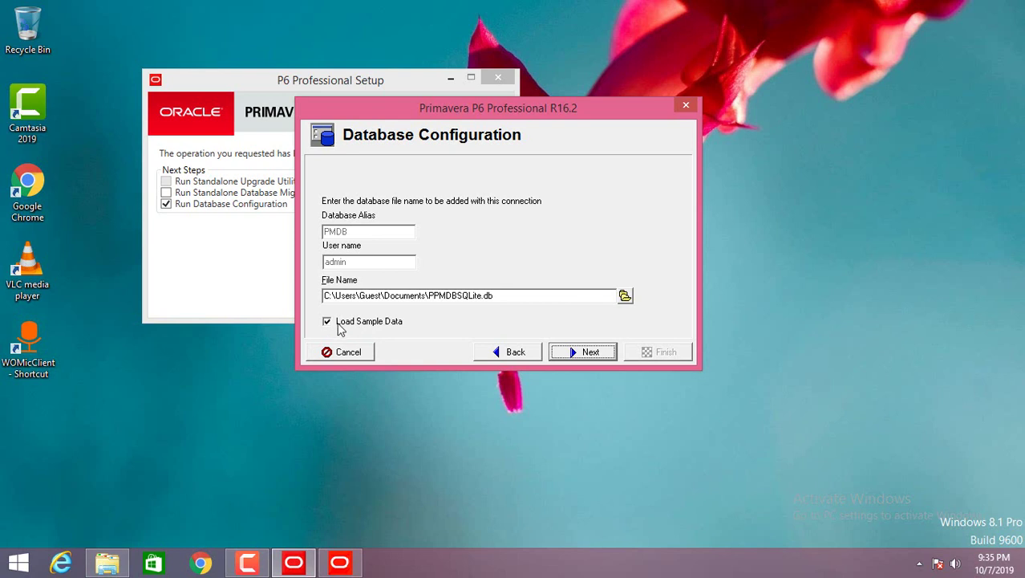
Create PPMDBSQLite.db with Load Sample Data, overwriting the old file, and Finish after Connection Successful
{"action": "mouse_move", "coordinate": [482, 105]}
{"action": "left_mouse_down"}
{"action": "mouse_move", "coordinate": [478, 128]}
{"action": "mouse_move", "coordinate": [471, 92]}
{"action": "left_mouse_up"}
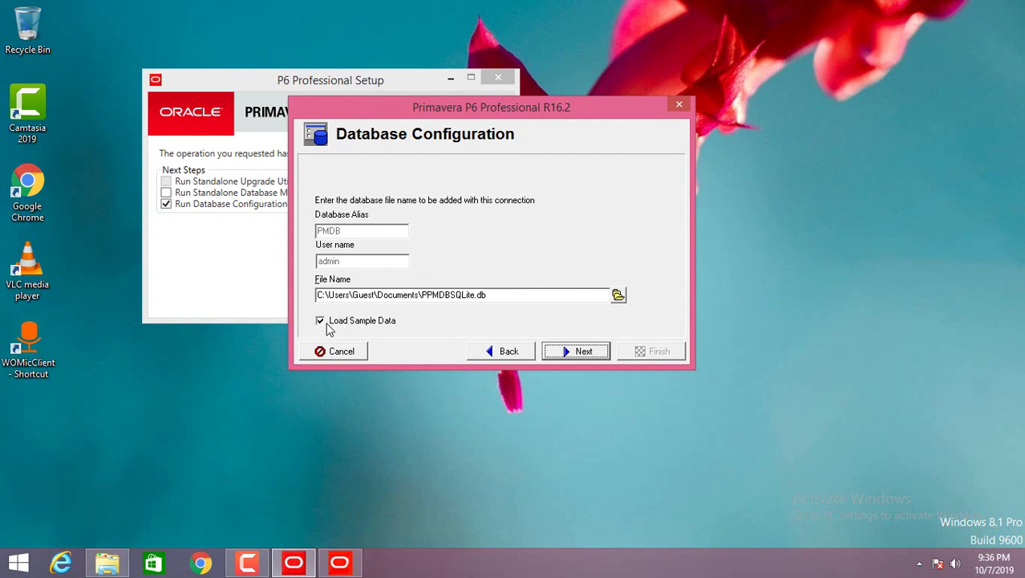
{"action": "left_click", "coordinate": [576, 350]}
{"action": "left_click_drag", "start_coordinate": [475, 241], "coordinate": [468, 392]}
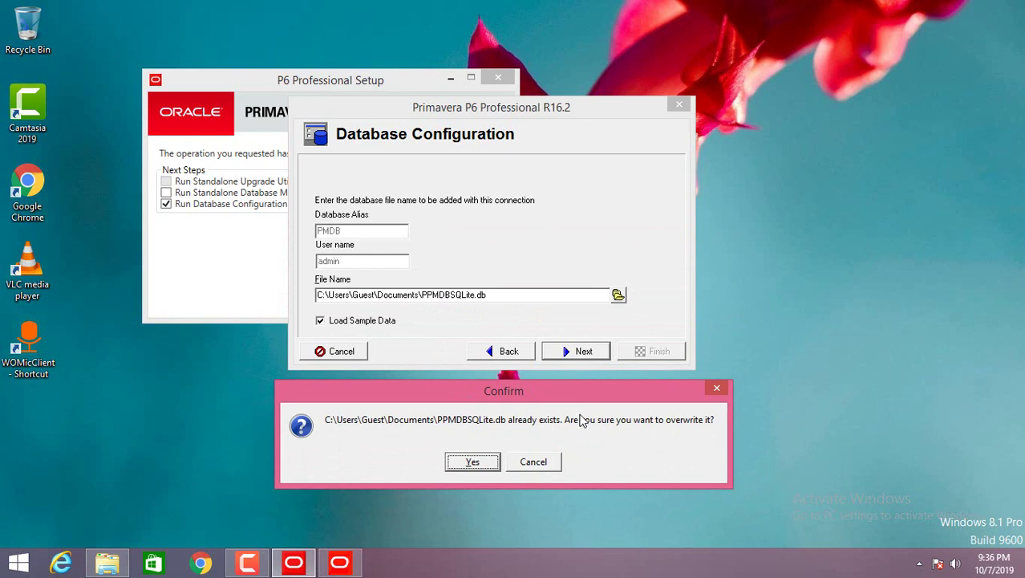
{"action": "mouse_move", "coordinate": [468, 394]}
{"action": "left_mouse_down"}
{"action": "mouse_move", "coordinate": [452, 341]}
{"action": "mouse_move", "coordinate": [474, 375]}
{"action": "mouse_move", "coordinate": [477, 413]}
{"action": "mouse_move", "coordinate": [476, 401]}
{"action": "left_mouse_up"}
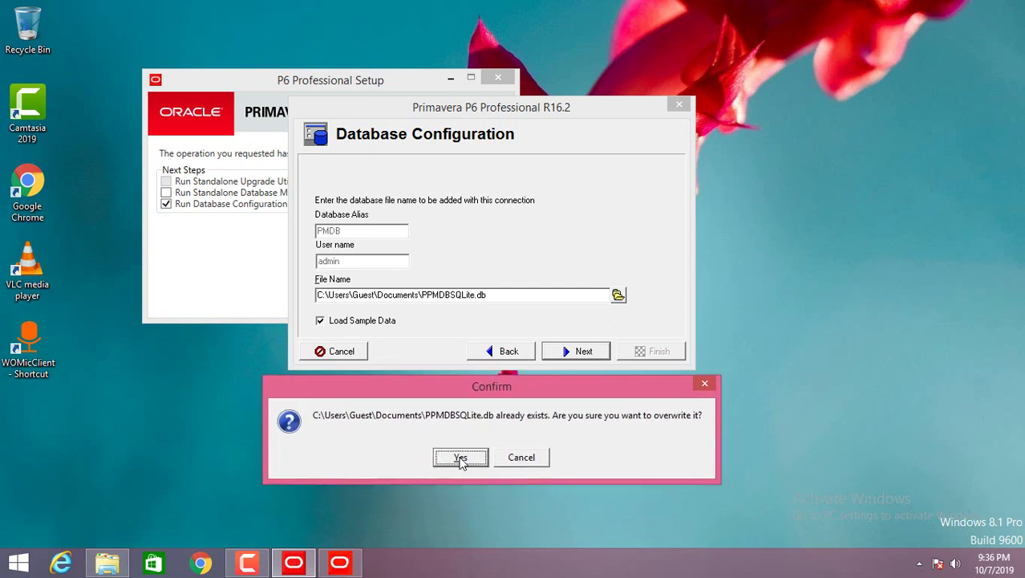
{"action": "left_click", "coordinate": [461, 459]}
{"action": "left_click", "coordinate": [568, 356]}
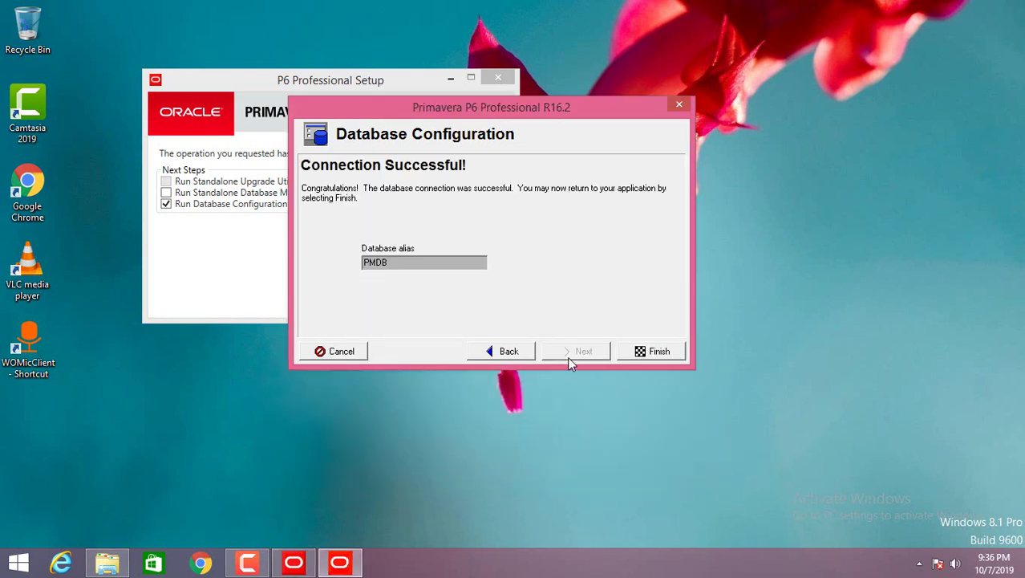
{"action": "left_click", "coordinate": [657, 353]}
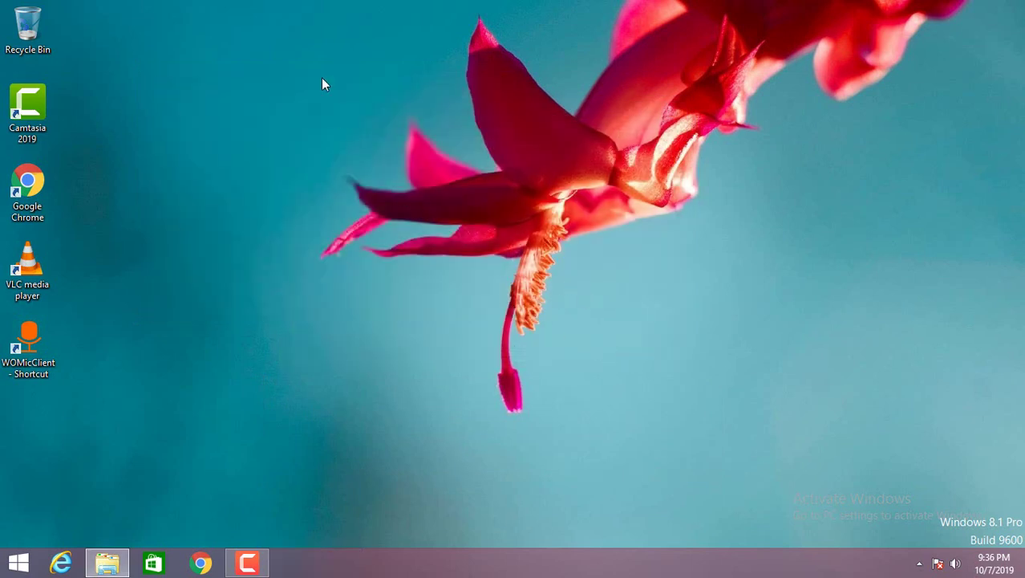
Refresh the desktop, then search 'p6' on the Start screen and launch P6 Professional R16.2 (x64)
{"action": "right_click", "coordinate": [312, 62]}
{"action": "left_click", "coordinate": [329, 106]}
{"action": "right_click", "coordinate": [310, 85]}
{"action": "left_click", "coordinate": [328, 131]}
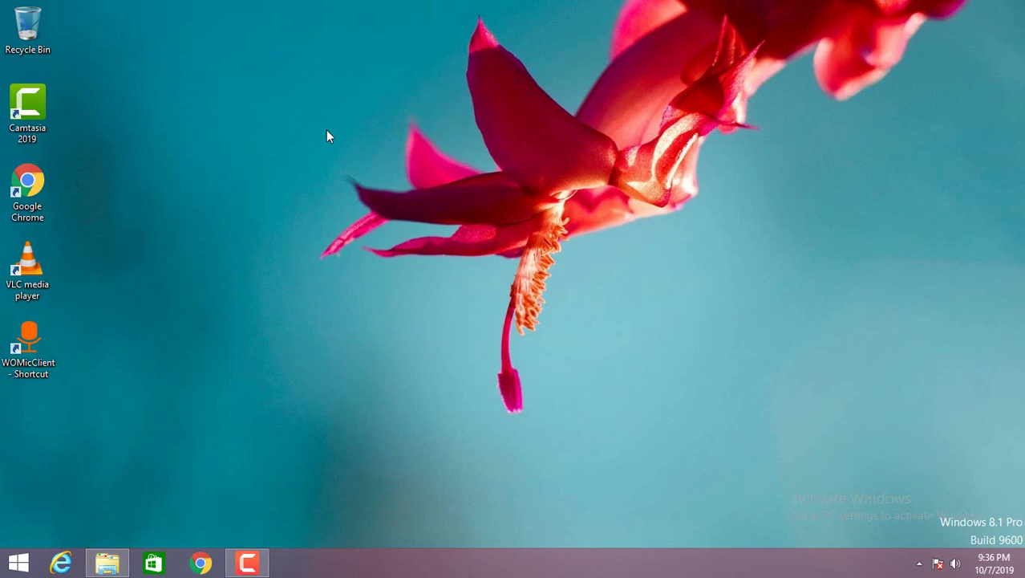
{"action": "left_click", "coordinate": [24, 564]}
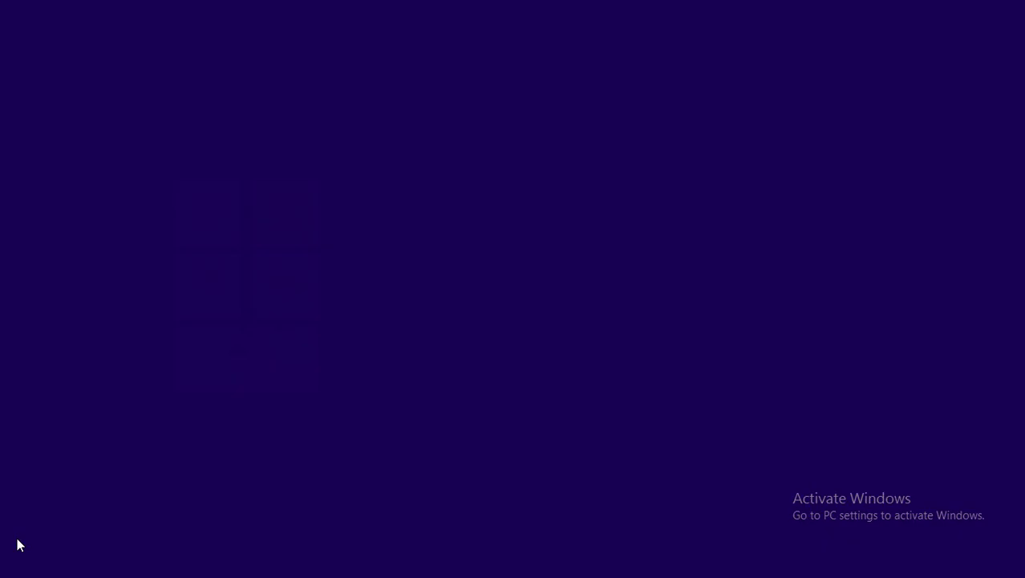
{"action": "left_click", "coordinate": [979, 65]}
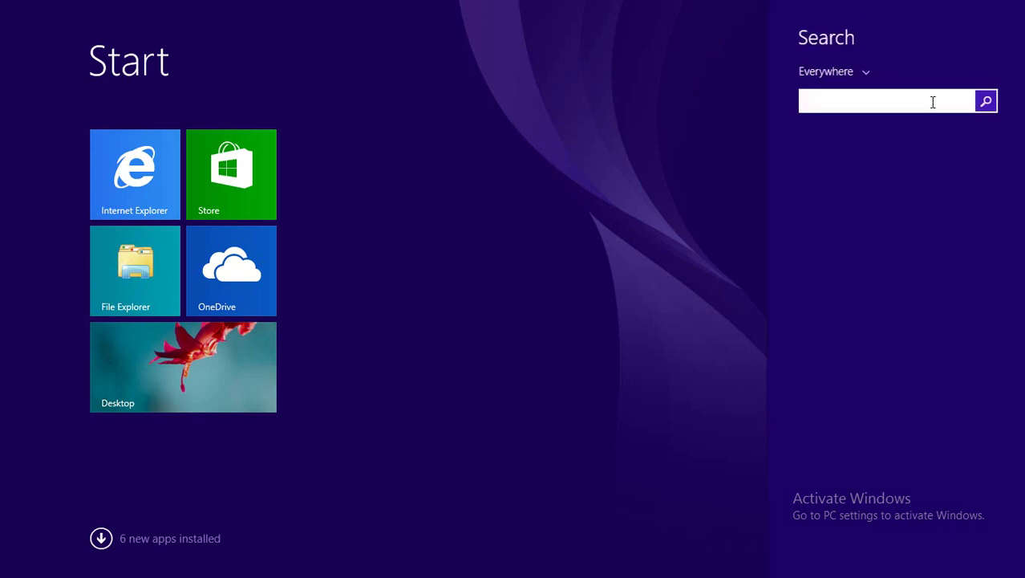
{"action": "type", "text": "p6 Professional R16.2 (x64"}
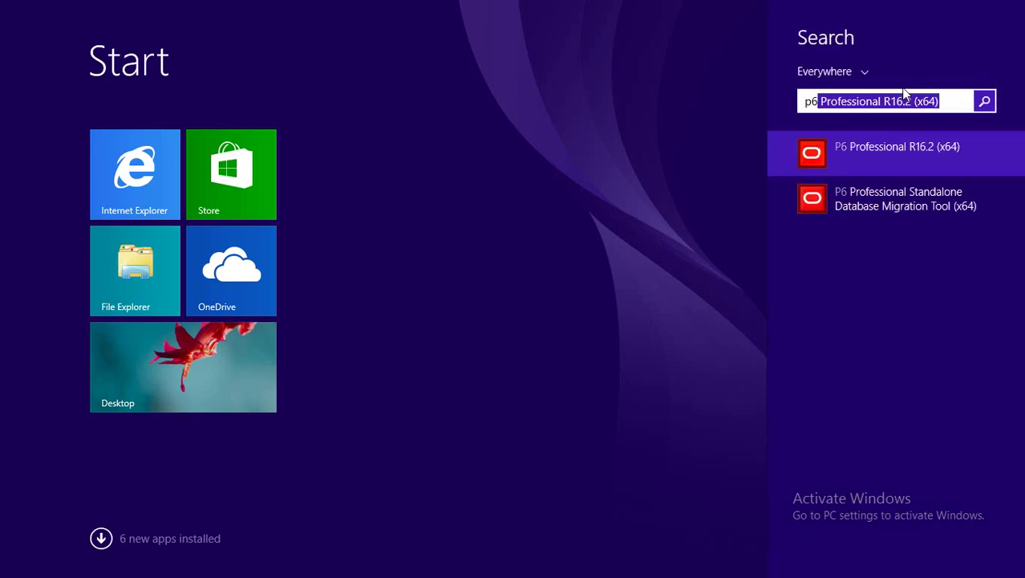
{"action": "key", "text": "Return"}
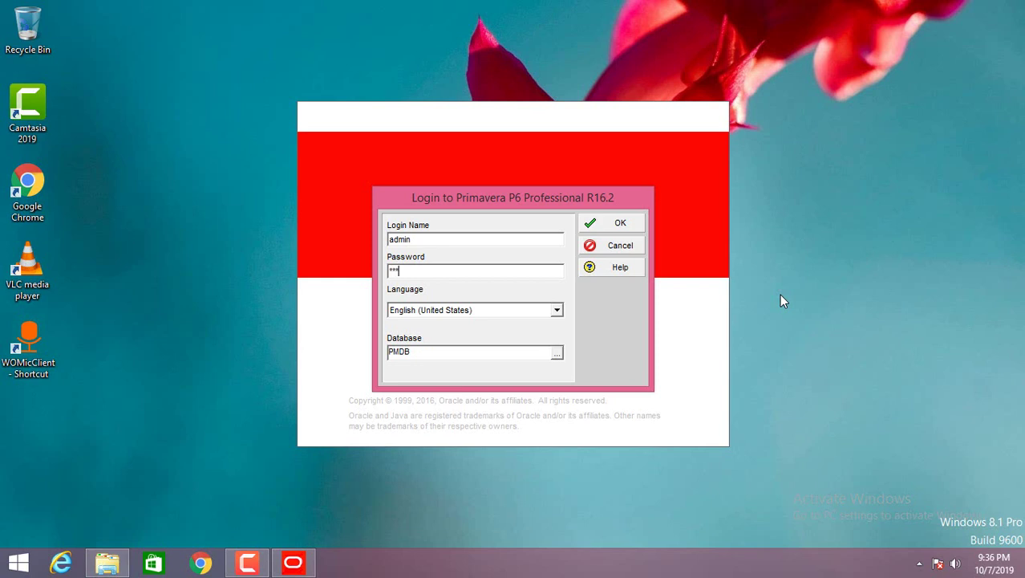
Log in and dismiss the industry-not-selected warning to reach the Projects view
{"action": "left_click", "coordinate": [634, 225]}
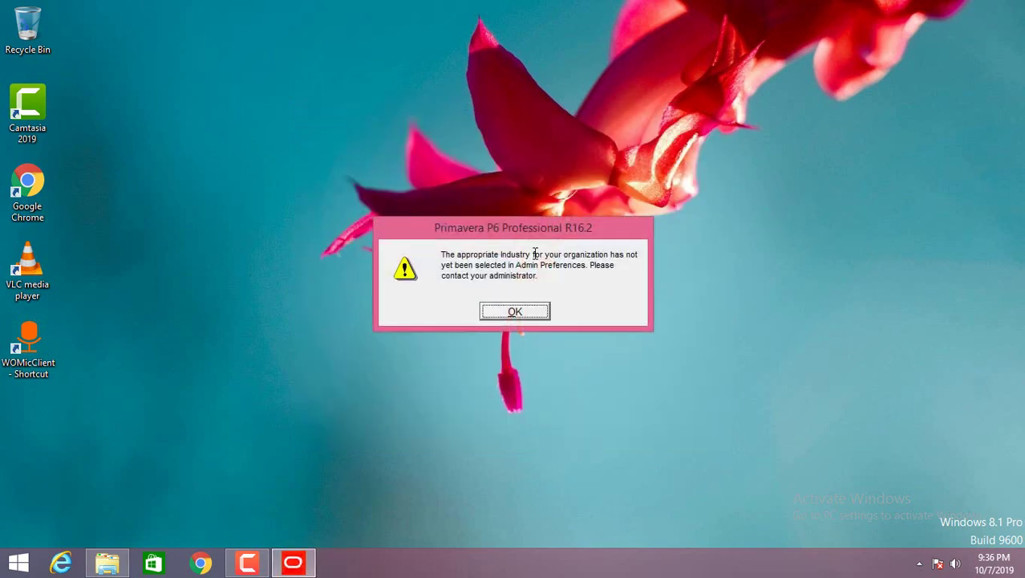
{"action": "left_click_drag", "start_coordinate": [514, 229], "coordinate": [501, 297]}
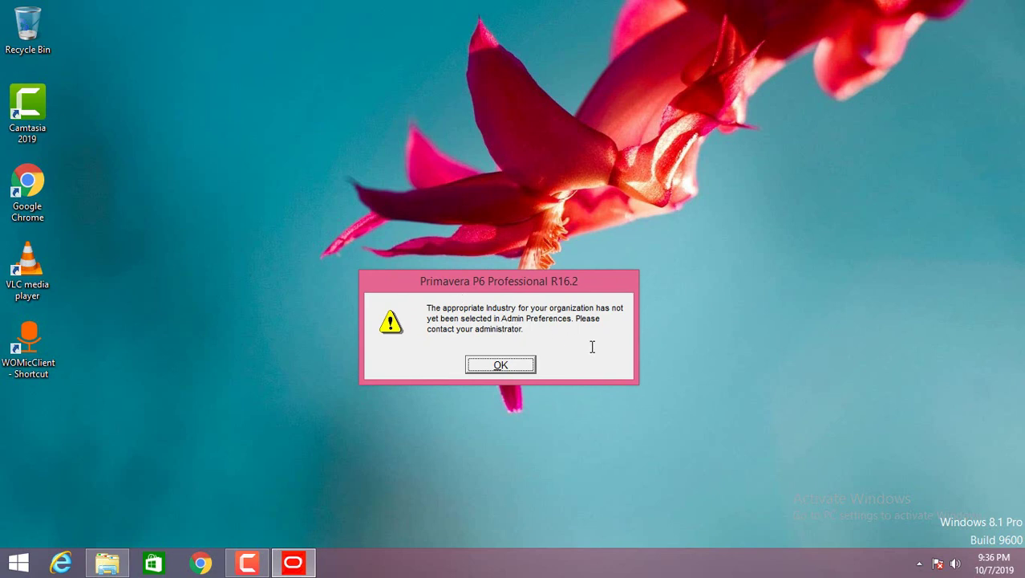
{"action": "left_click", "coordinate": [499, 367]}
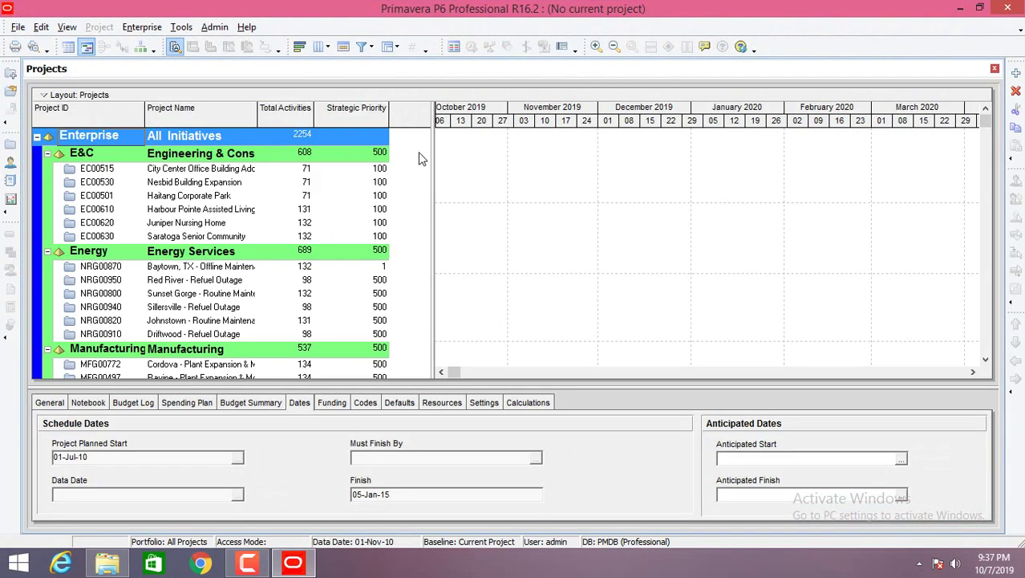
Set the industry to Engineering and Construction in Admin Preferences and acknowledge the notice
{"action": "left_click", "coordinate": [214, 26]}
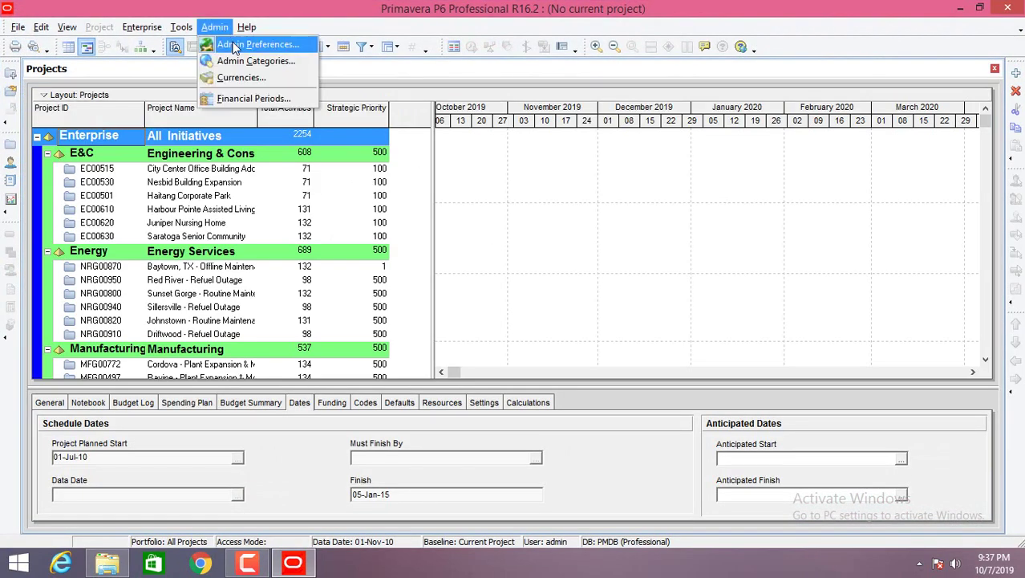
{"action": "left_click", "coordinate": [235, 46]}
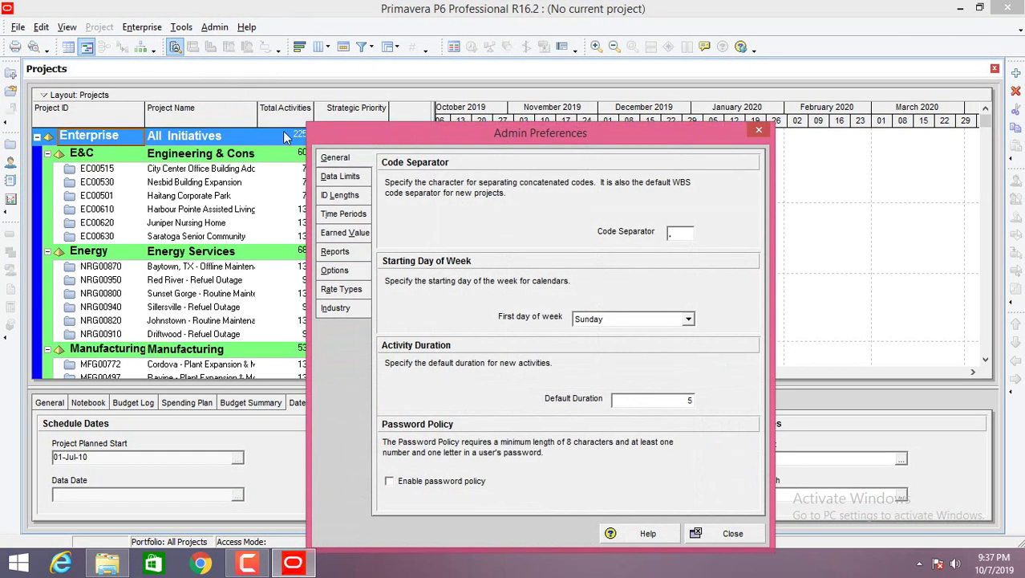
{"action": "left_click_drag", "start_coordinate": [359, 137], "coordinate": [335, 79]}
{"action": "left_click", "coordinate": [313, 250]}
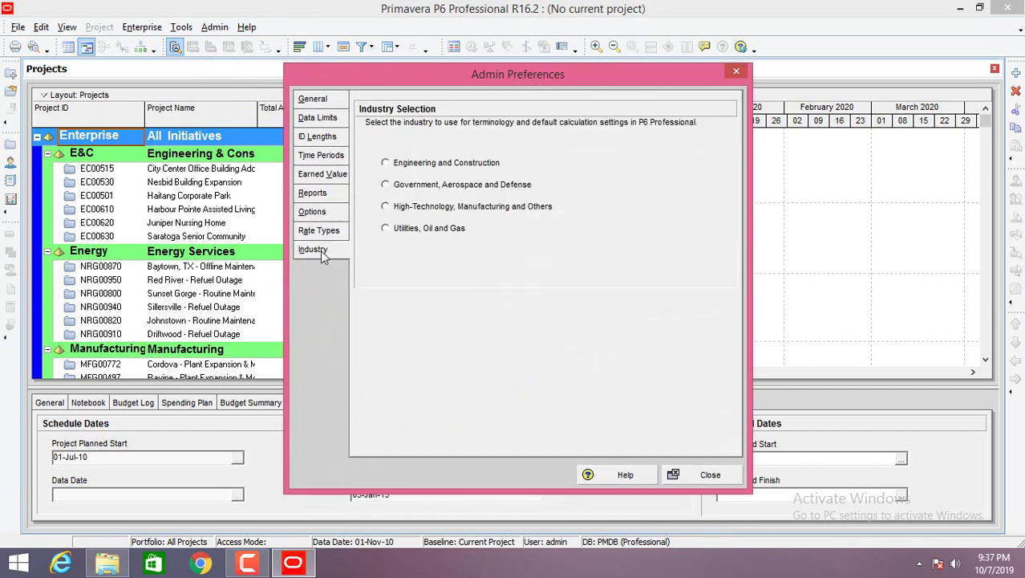
{"action": "left_click", "coordinate": [404, 163]}
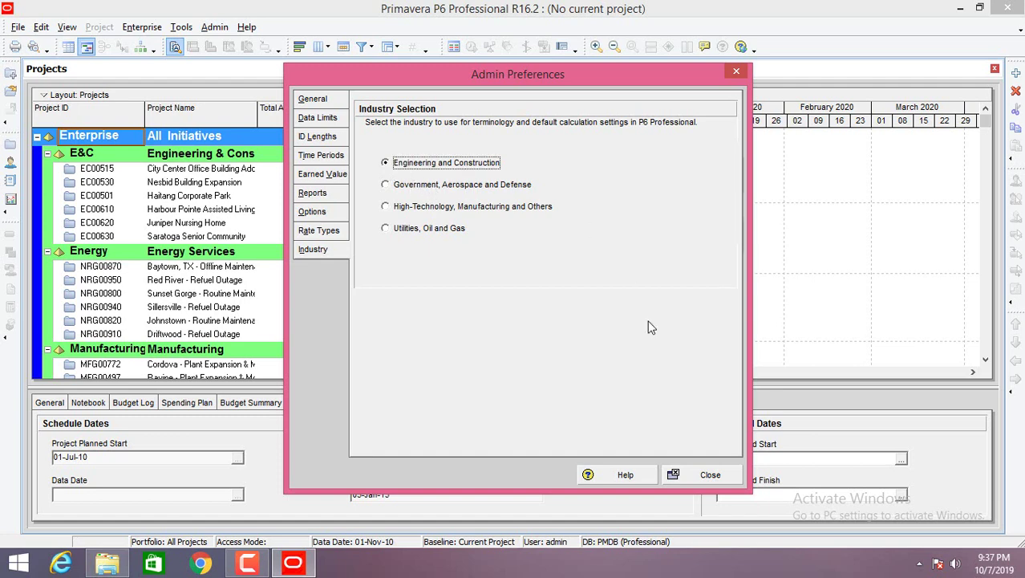
{"action": "left_click", "coordinate": [707, 477]}
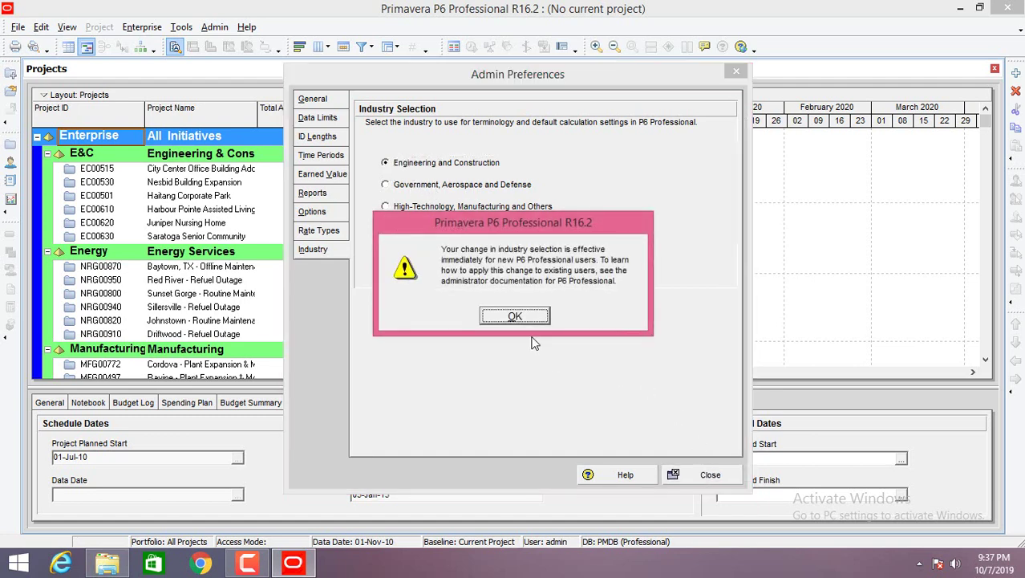
{"action": "left_click", "coordinate": [517, 317]}
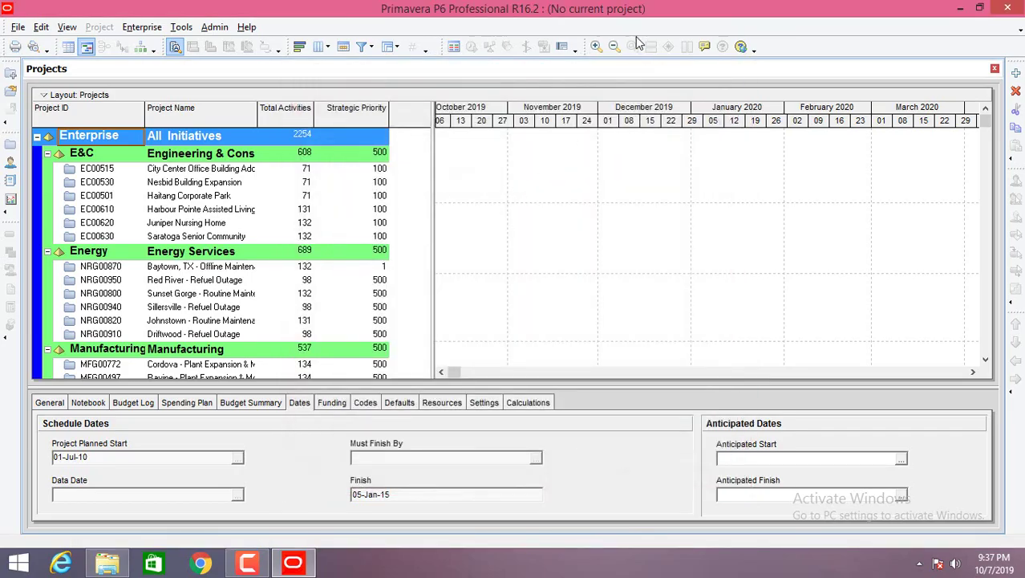
Restore the P6 window, then exit Primavera P6 and confirm
{"action": "key", "text": "super+Down"}
{"action": "left_click_drag", "start_coordinate": [784, 304], "coordinate": [351, 96]}
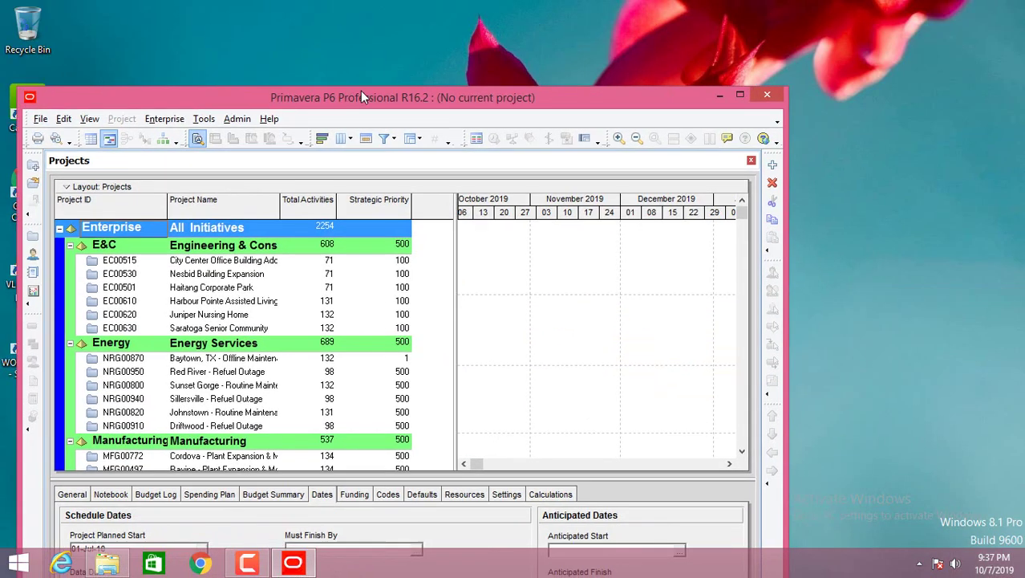
{"action": "left_click_drag", "start_coordinate": [440, 74], "coordinate": [490, 48]}
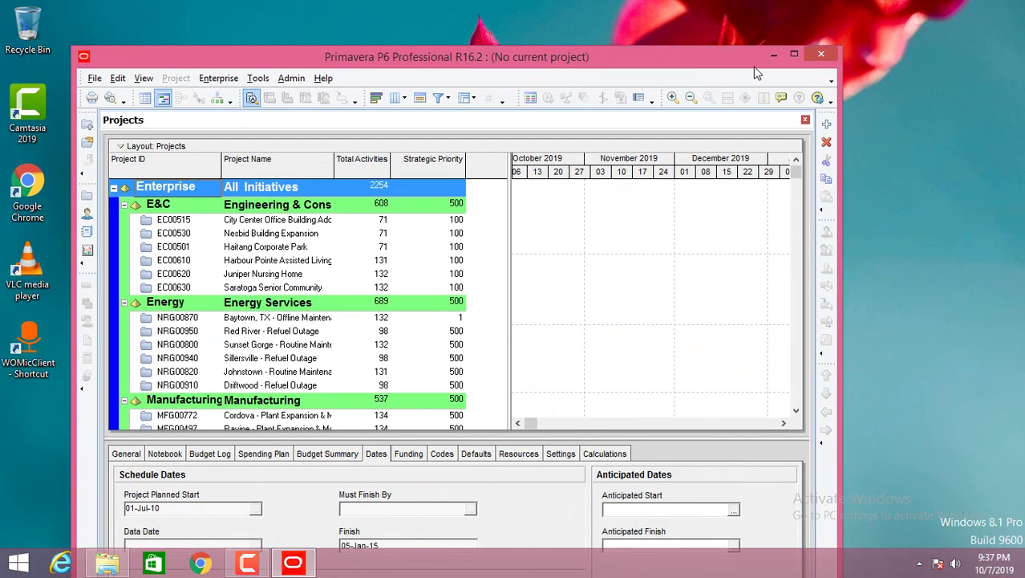
{"action": "left_click", "coordinate": [831, 53]}
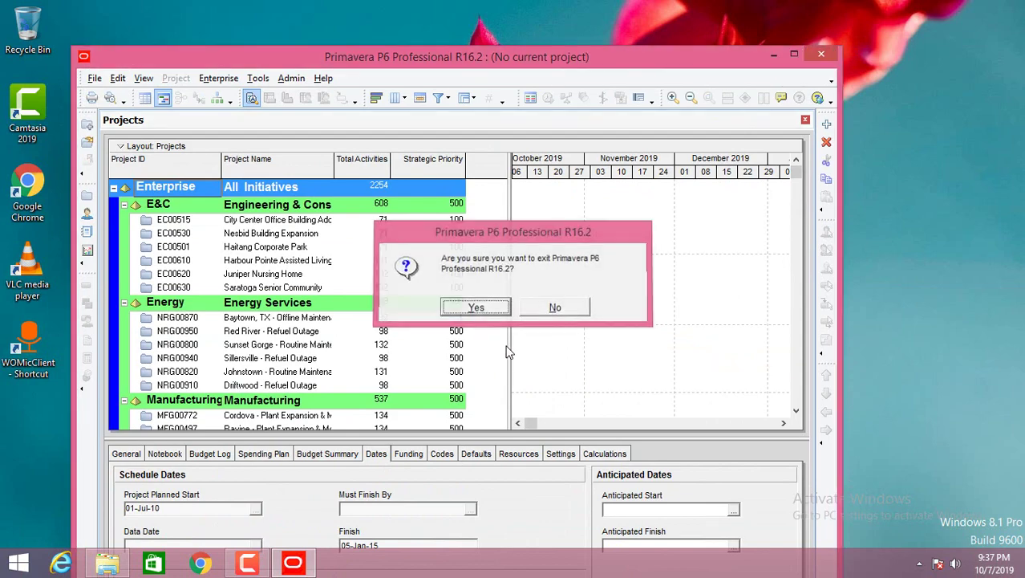
{"action": "left_click", "coordinate": [481, 305]}
Search 'p6' on the Start screen and open P6 Professional R16.2 (x64)'s file location
{"action": "left_click", "coordinate": [18, 561]}
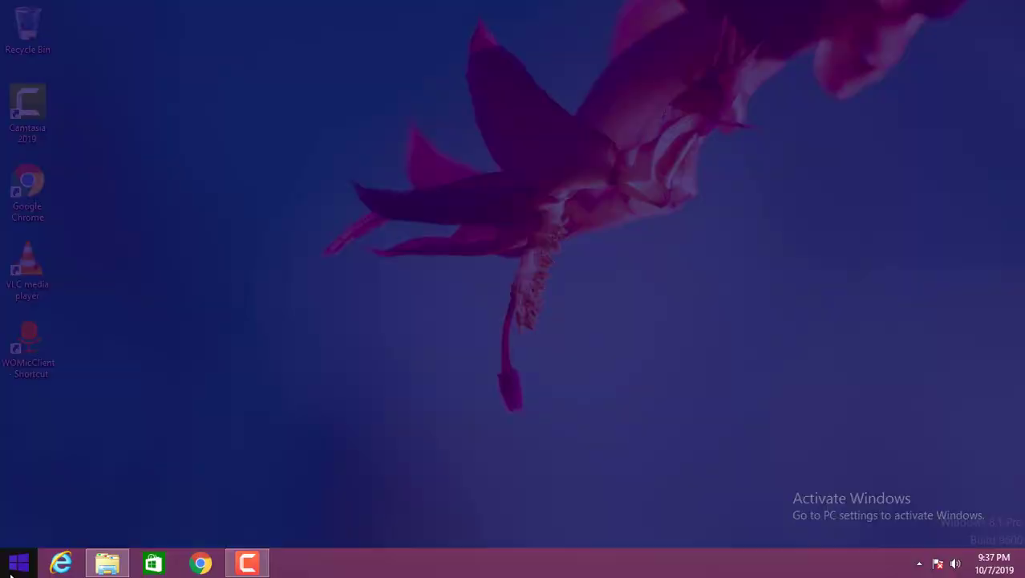
{"action": "left_click", "coordinate": [977, 61]}
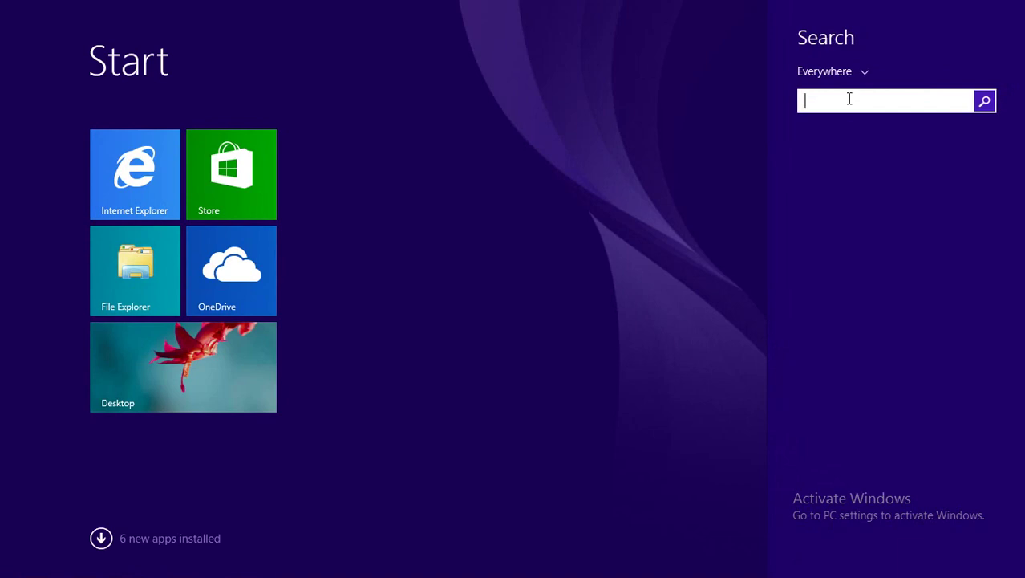
{"action": "type", "text": "p6 Professional R16.2 (x64"}
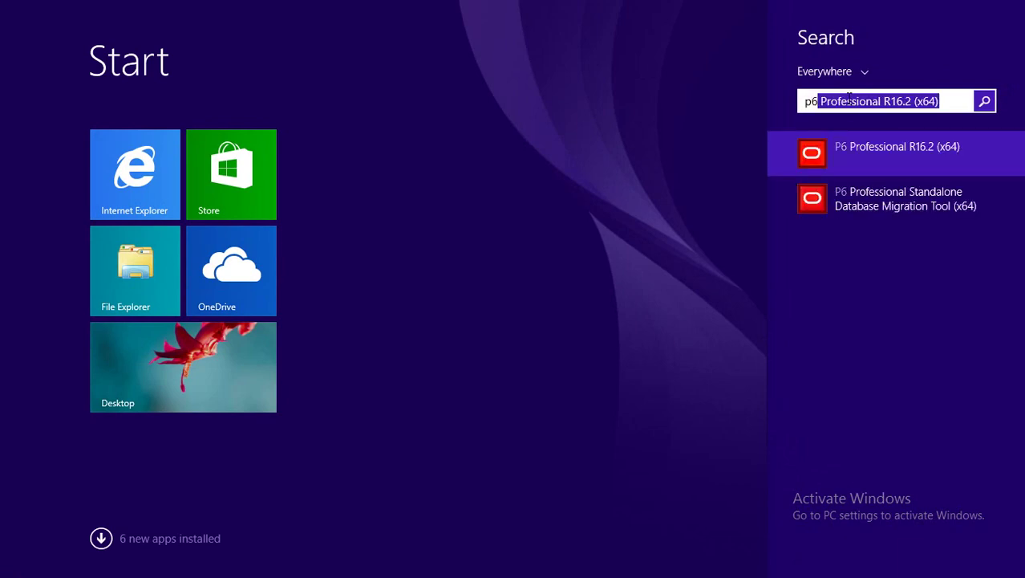
{"action": "right_click", "coordinate": [860, 149]}
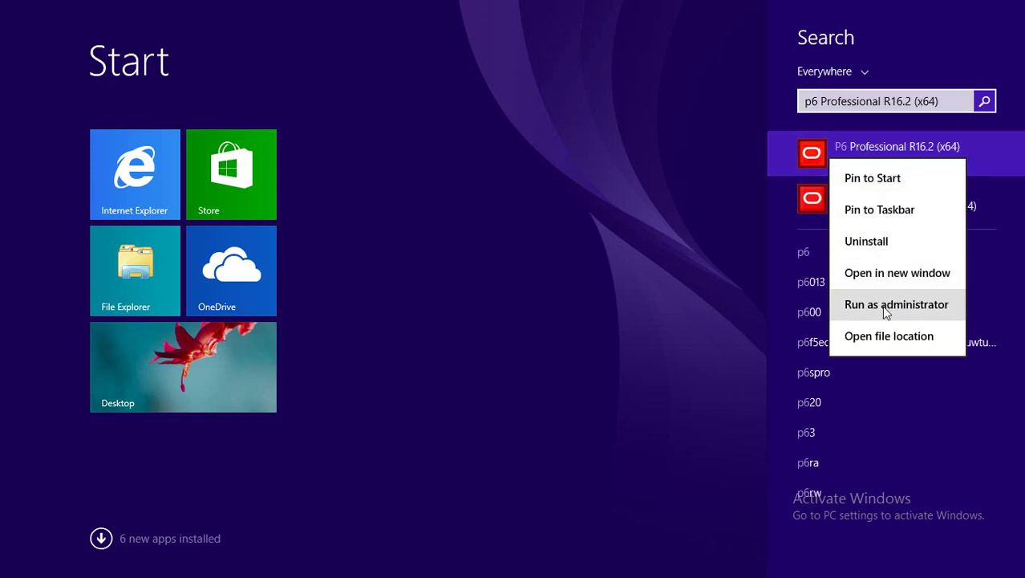
{"action": "left_click", "coordinate": [881, 338]}
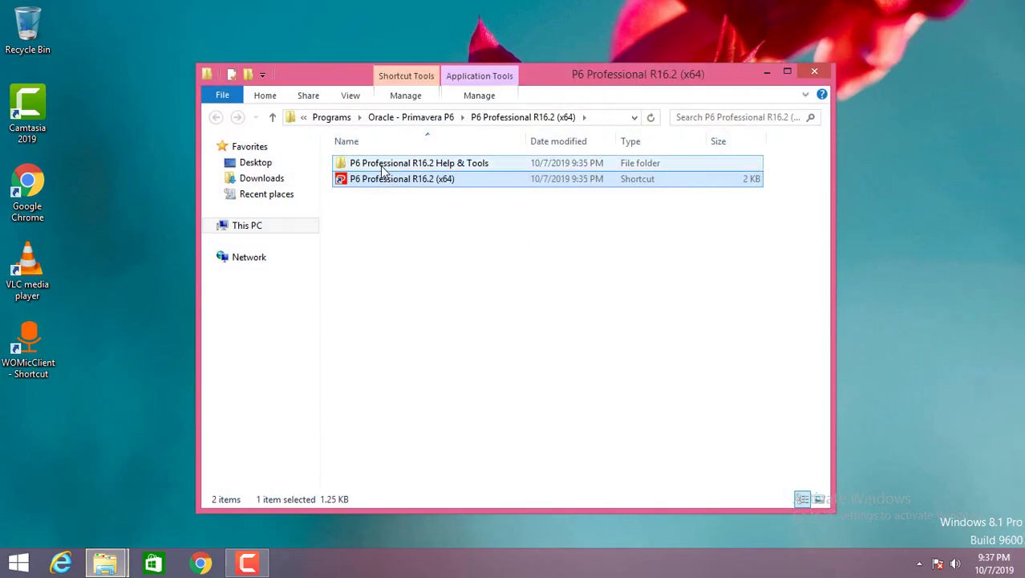
Send the P6 Professional R16.2 (x64) shortcut to the Desktop
{"action": "right_click", "coordinate": [387, 185]}
{"action": "mouse_move", "coordinate": [560, 364]}
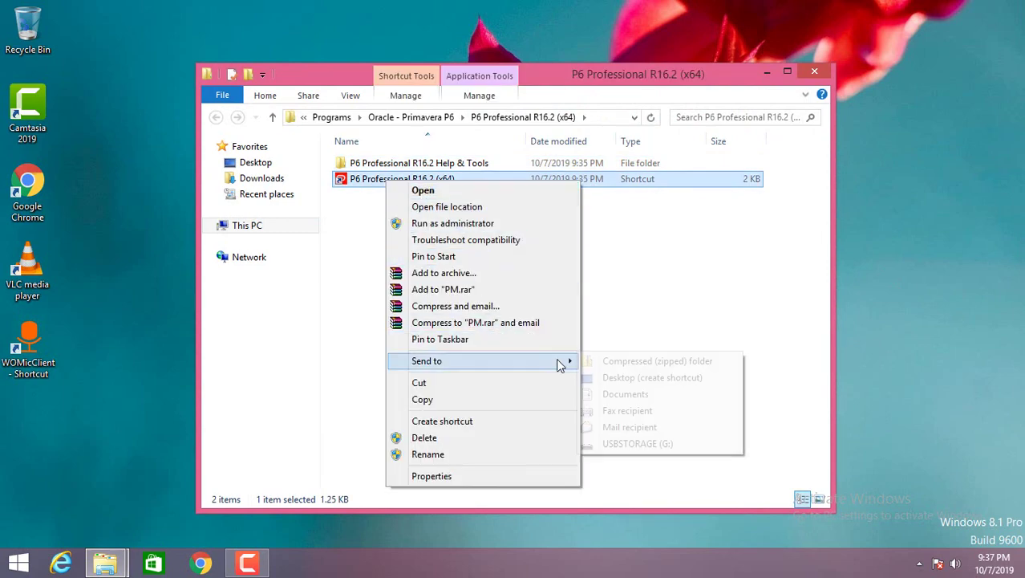
{"action": "left_click", "coordinate": [615, 382]}
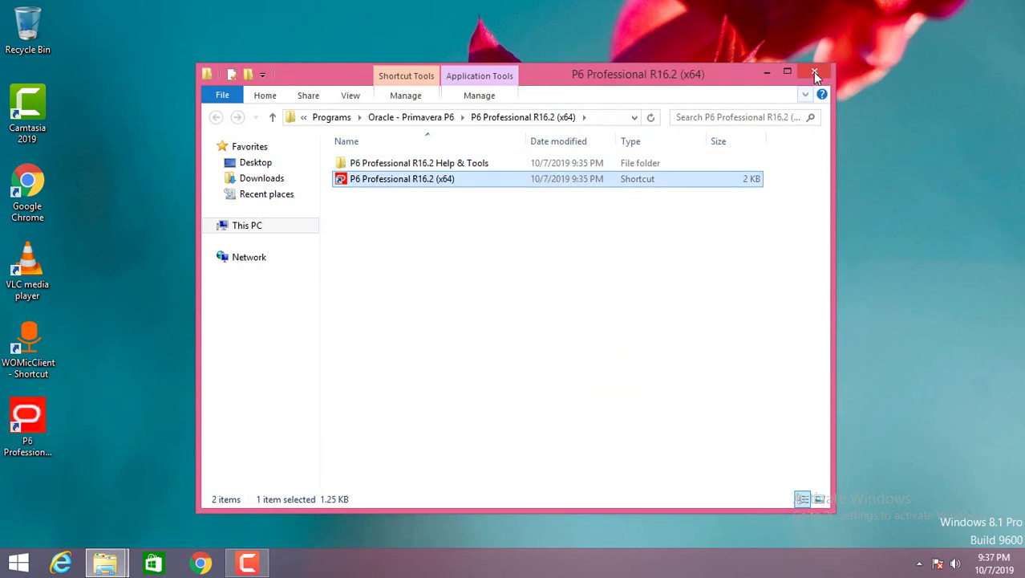
Close the folder window, refresh the desktop, and bring up the new P6 icon's menu
{"action": "left_click", "coordinate": [813, 72]}
{"action": "right_click", "coordinate": [287, 27]}
{"action": "left_click", "coordinate": [309, 73]}
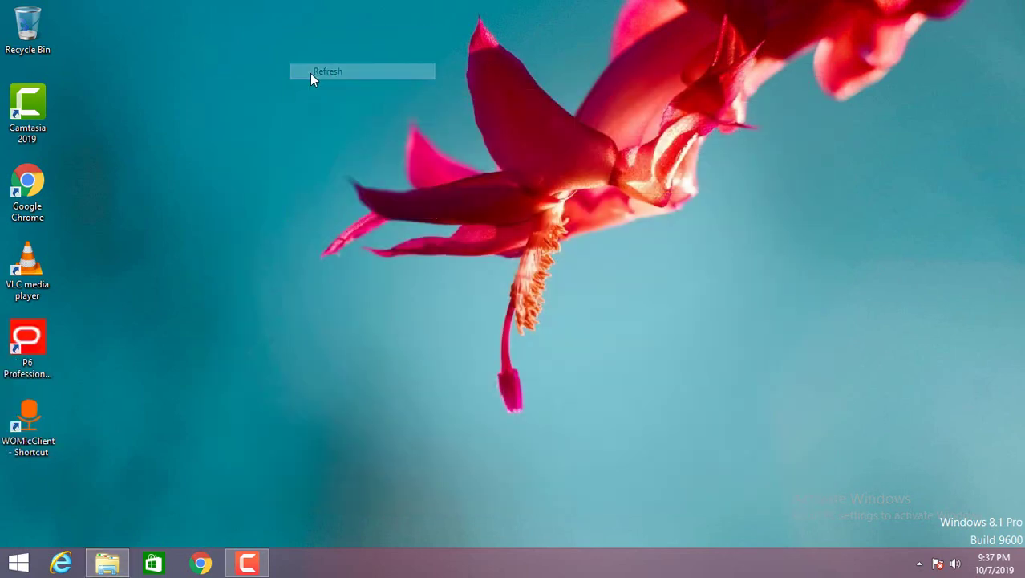
{"action": "right_click", "coordinate": [37, 329]}
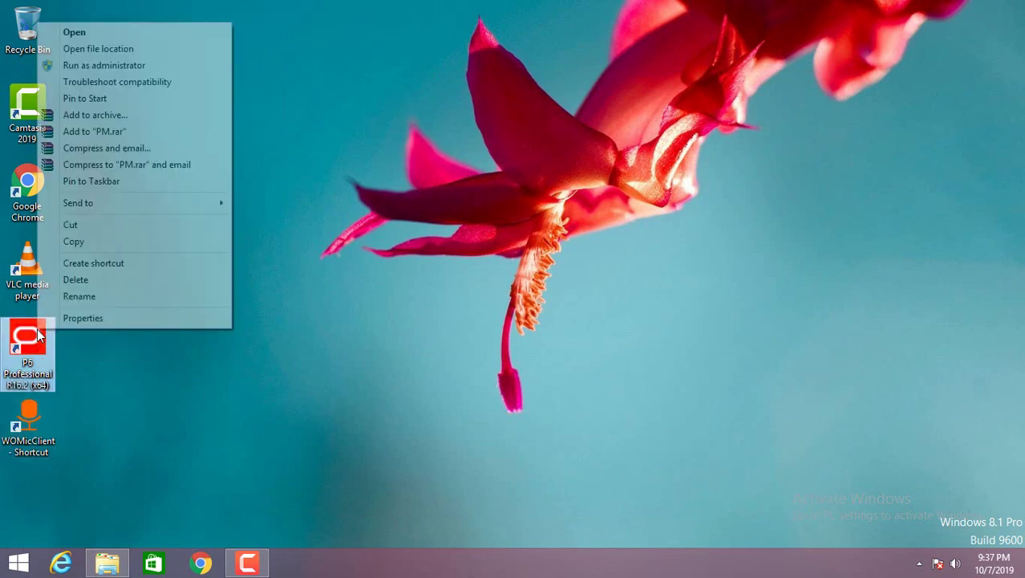
Launch P6 from the new desktop shortcut, log in, and maximise the window on the Projects view
{"action": "left_click", "coordinate": [76, 32]}
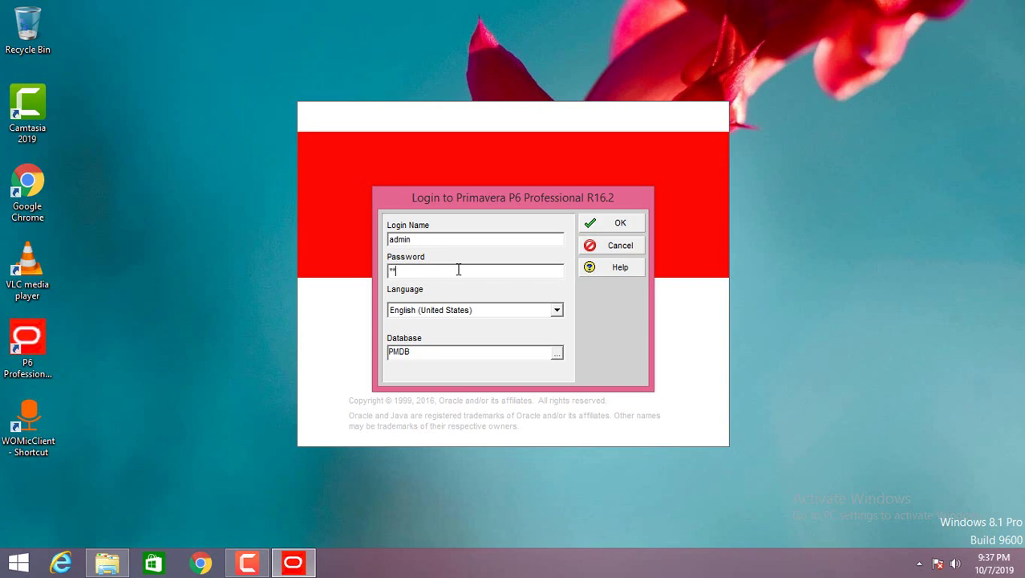
{"action": "key", "text": "Return"}
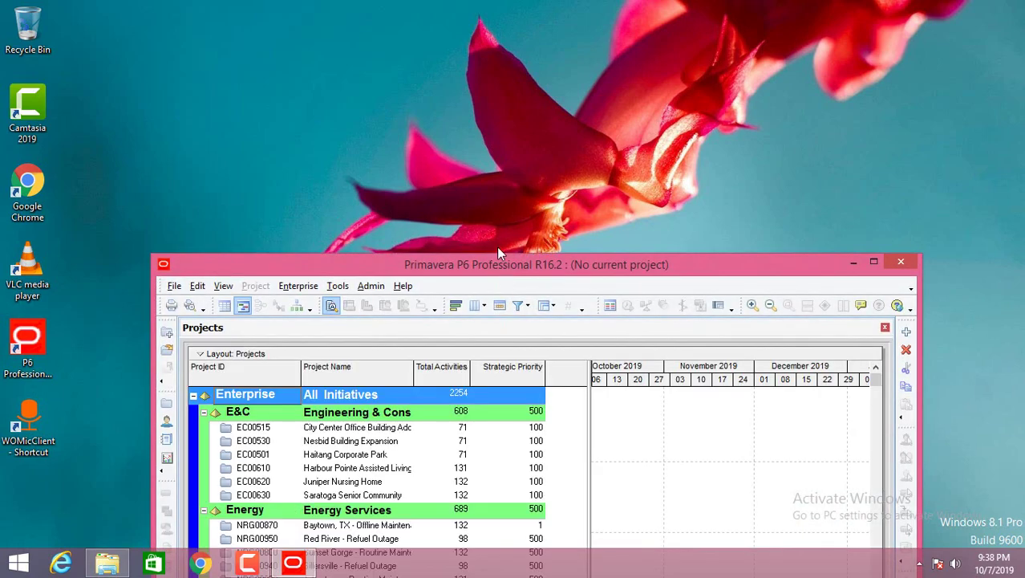
{"action": "left_click_drag", "start_coordinate": [513, 258], "coordinate": [529, 113]}
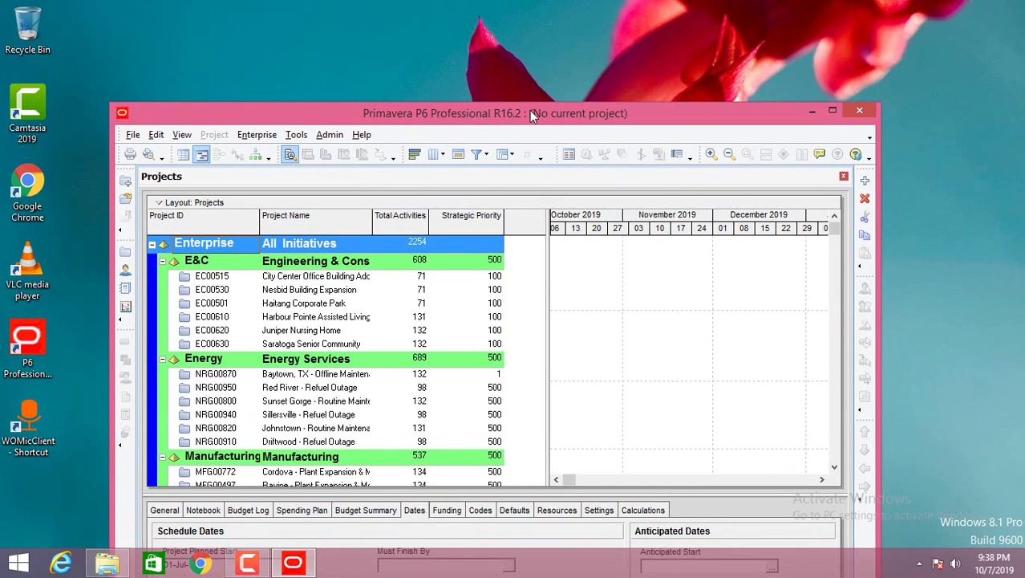
{"action": "left_click", "coordinate": [832, 112]}
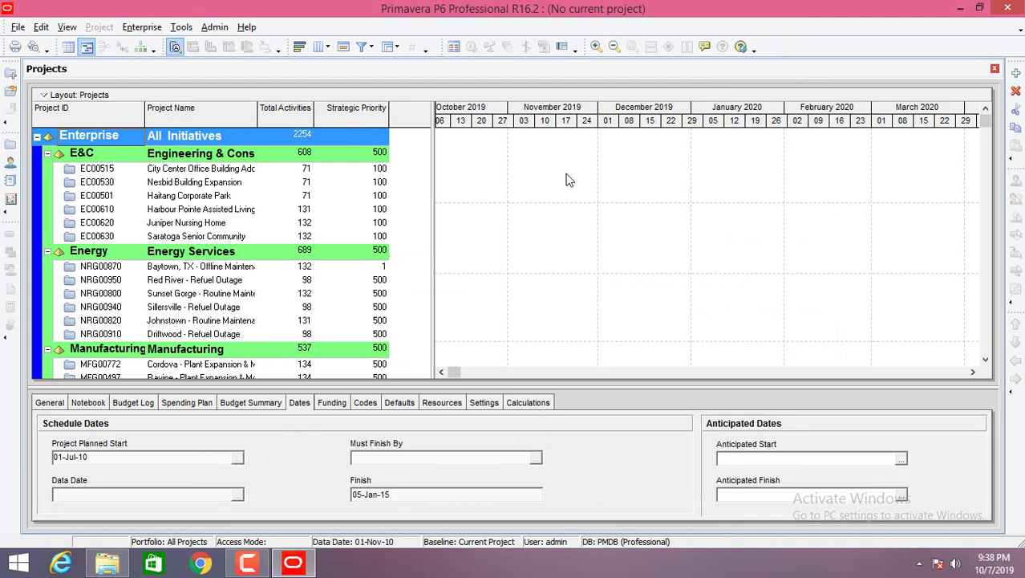